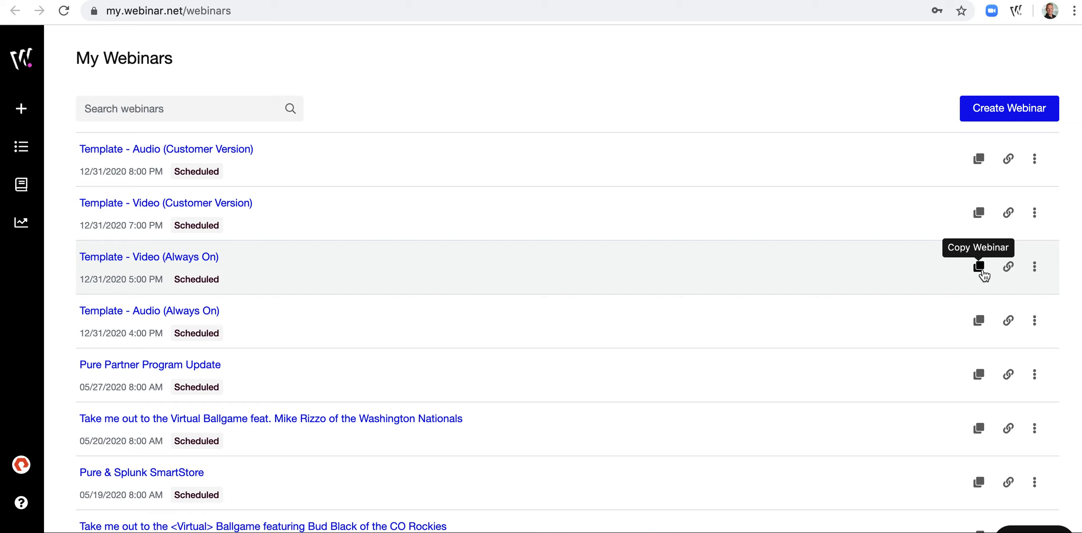
# - Start a copy of the "Template - Video (Always On)" webinar and title it "Always On Demo for MDE"
pyautogui.click(980, 267)
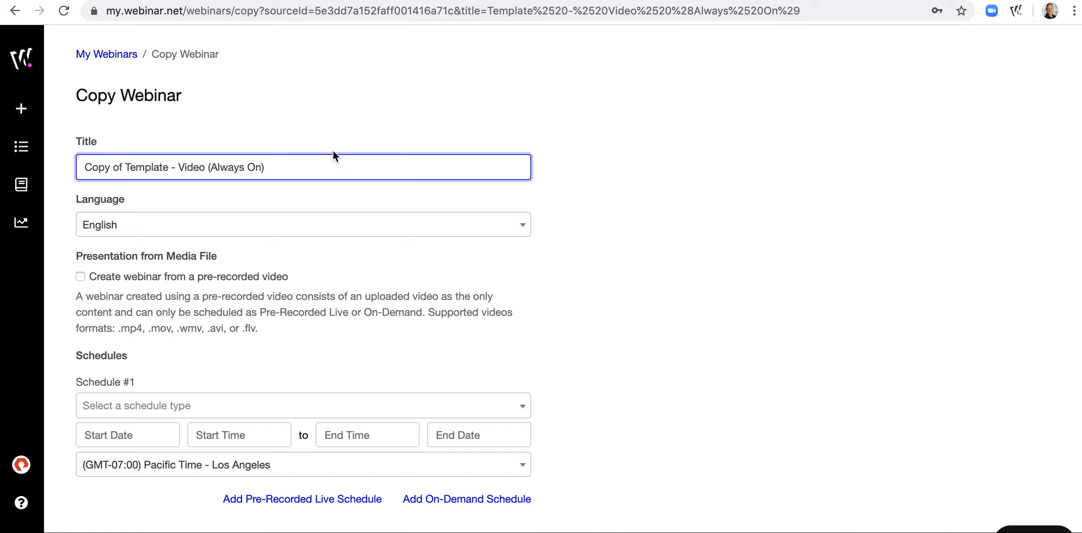
pyautogui.tripleClick(192, 167)
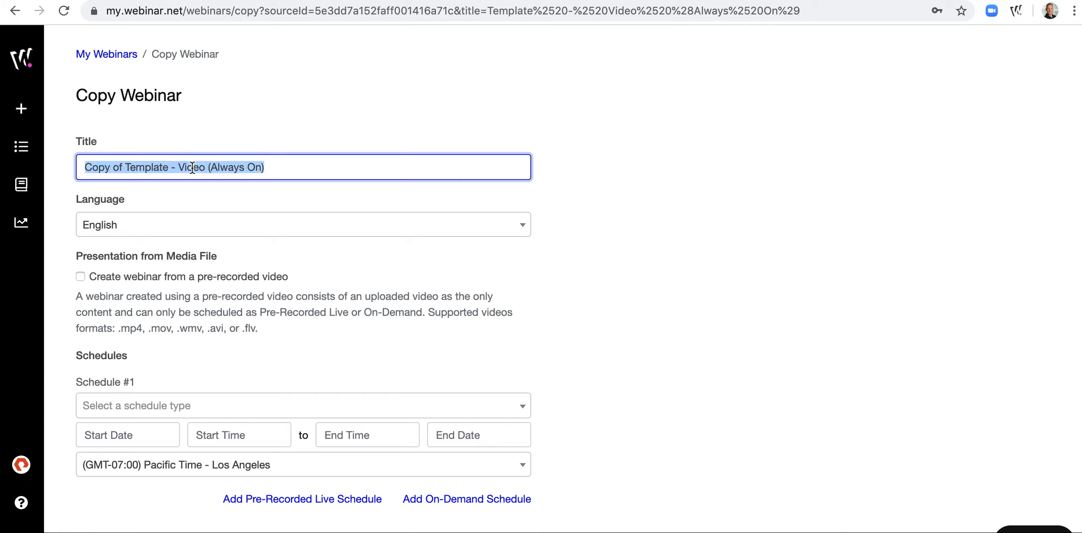
pyautogui.write('Always On')
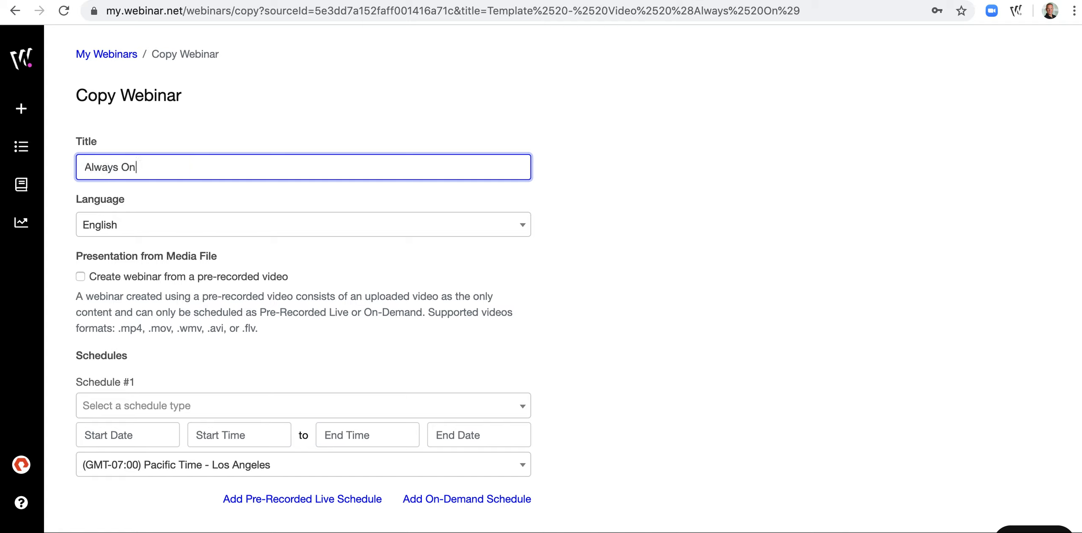
pyautogui.write(' Demo for MDE')
# - Make Schedule #1 a Live schedule with the start date 05/01/2020
pyautogui.scroll(-1, 163, 293)
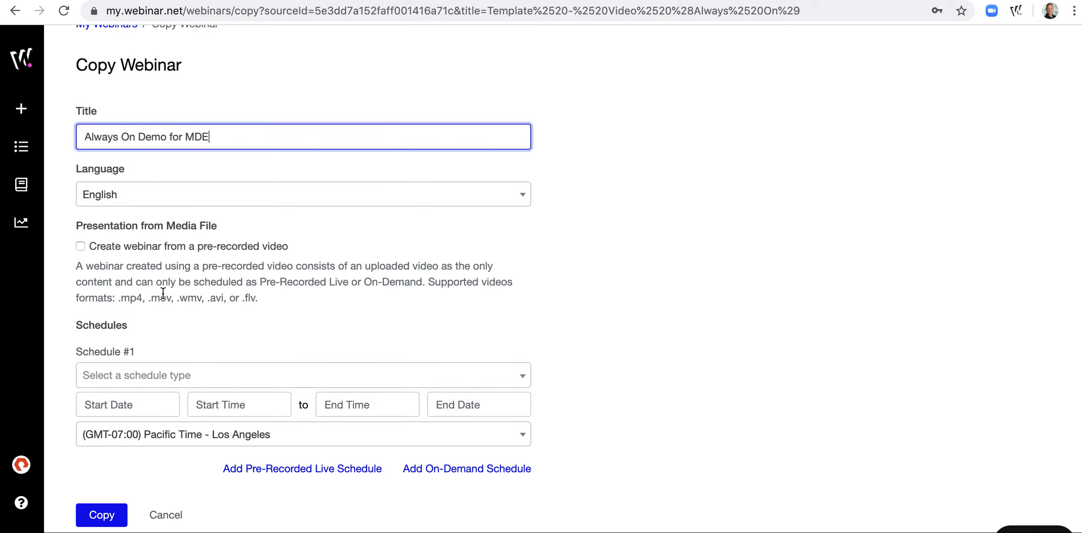
pyautogui.click(259, 380)
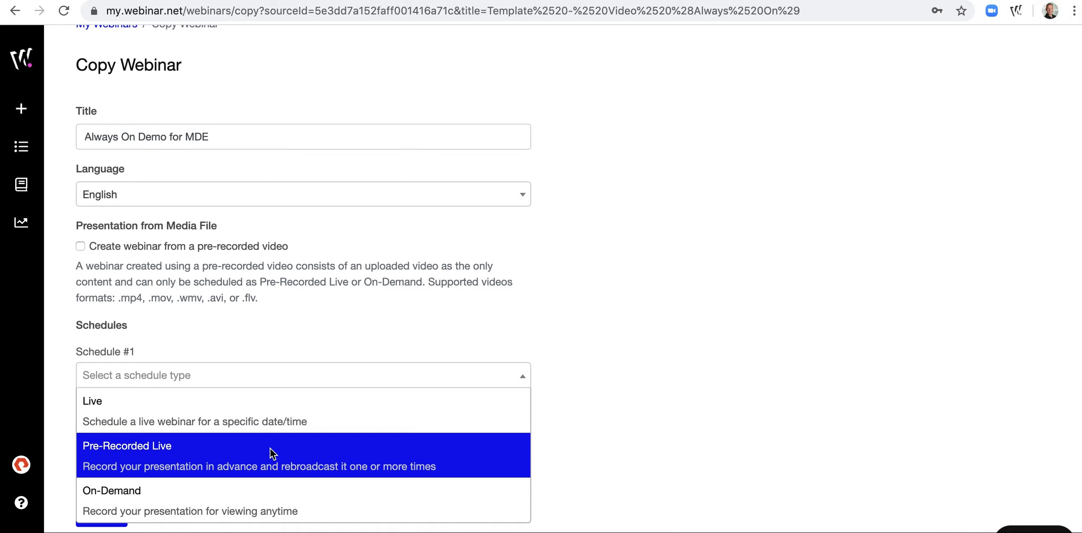
pyautogui.click(276, 425)
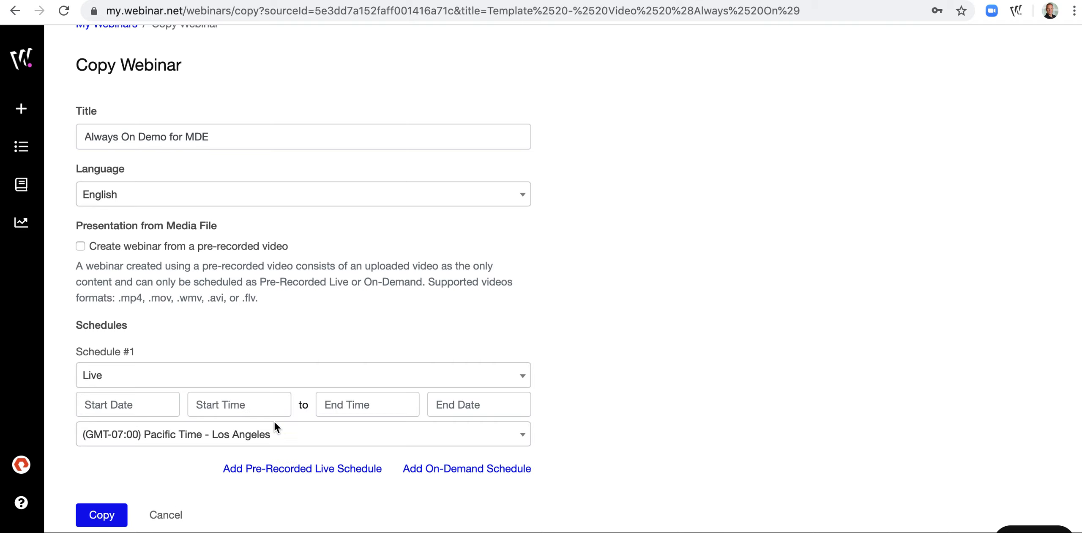
pyautogui.click(165, 405)
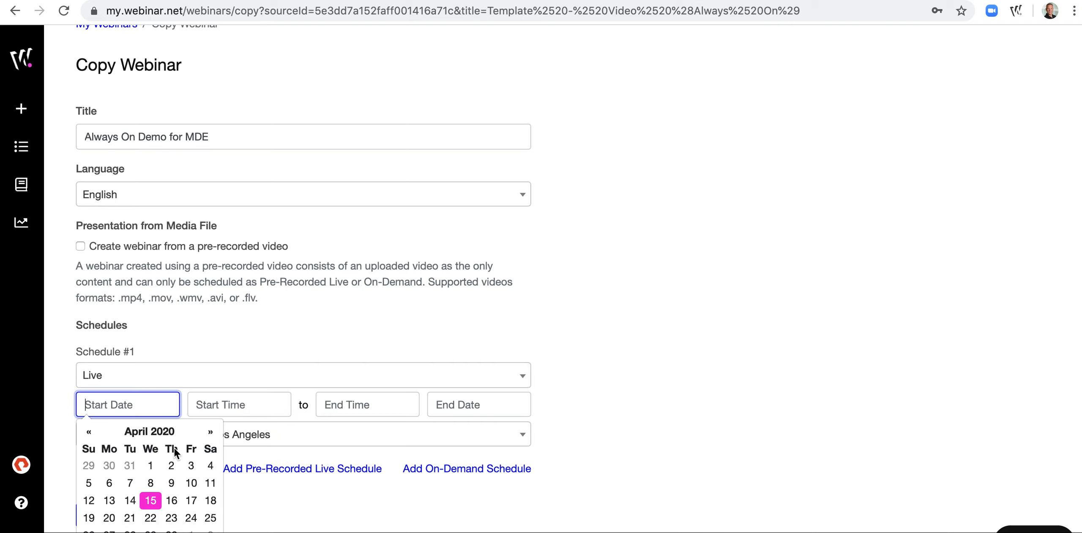
pyautogui.click(211, 431)
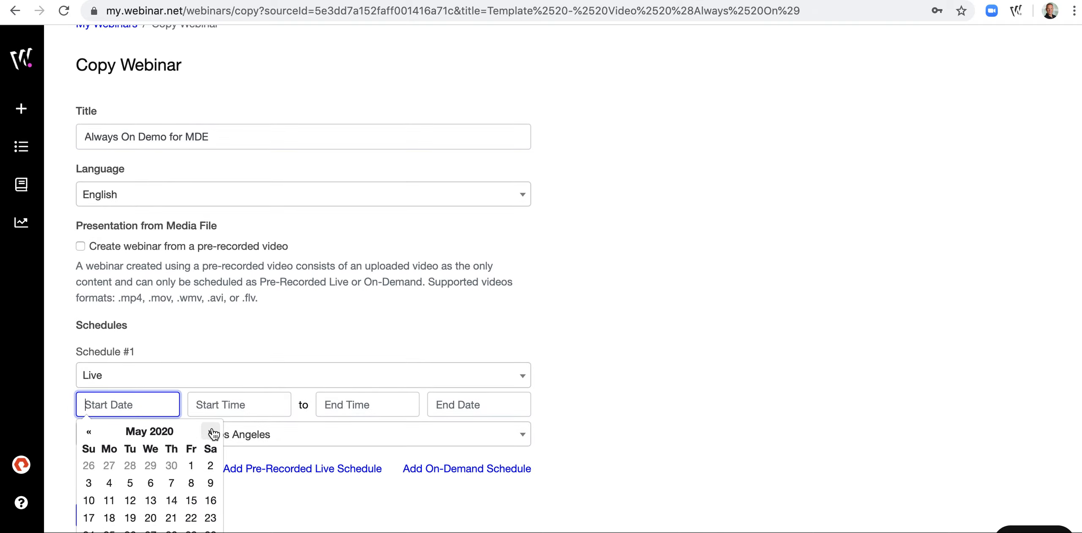
pyautogui.click(191, 465)
# - Set the Live schedule's start time to 8:00 AM in the (GMT-07:00) Pacific Time - Los Angeles time zone
pyautogui.click(244, 405)
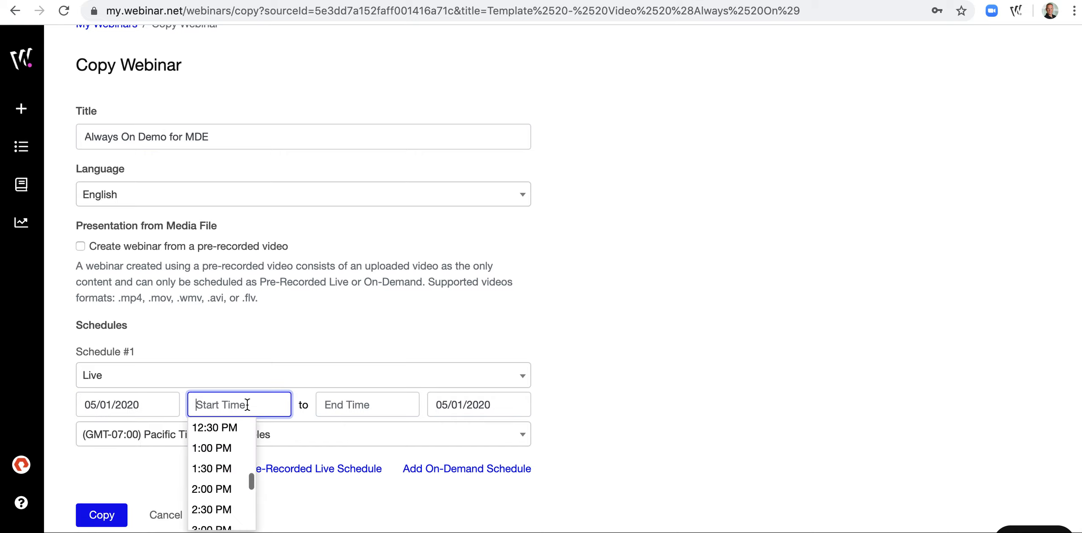
pyautogui.scroll(4, 240, 448)
pyautogui.scroll(2, 240, 448)
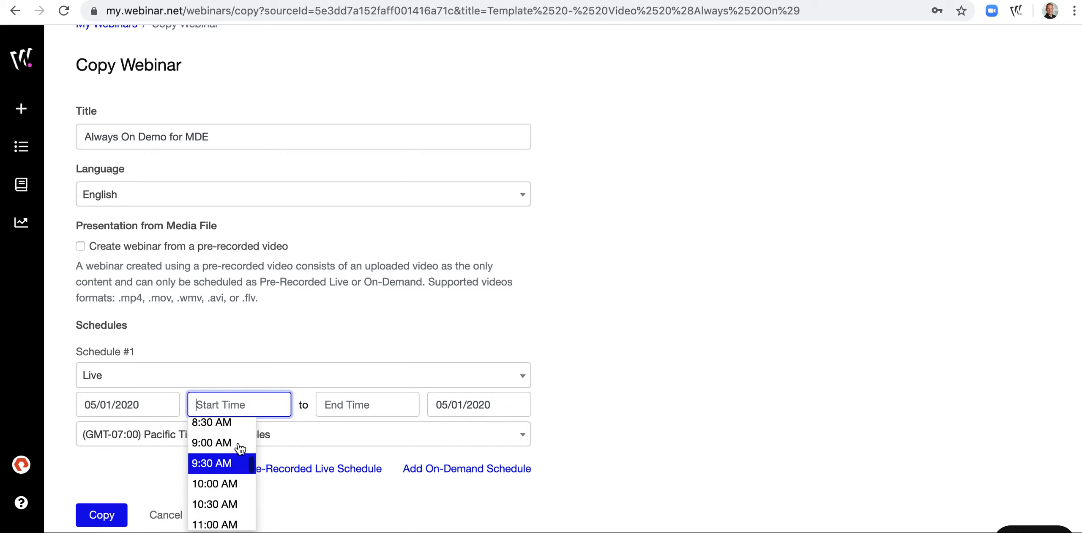
pyautogui.click(235, 434)
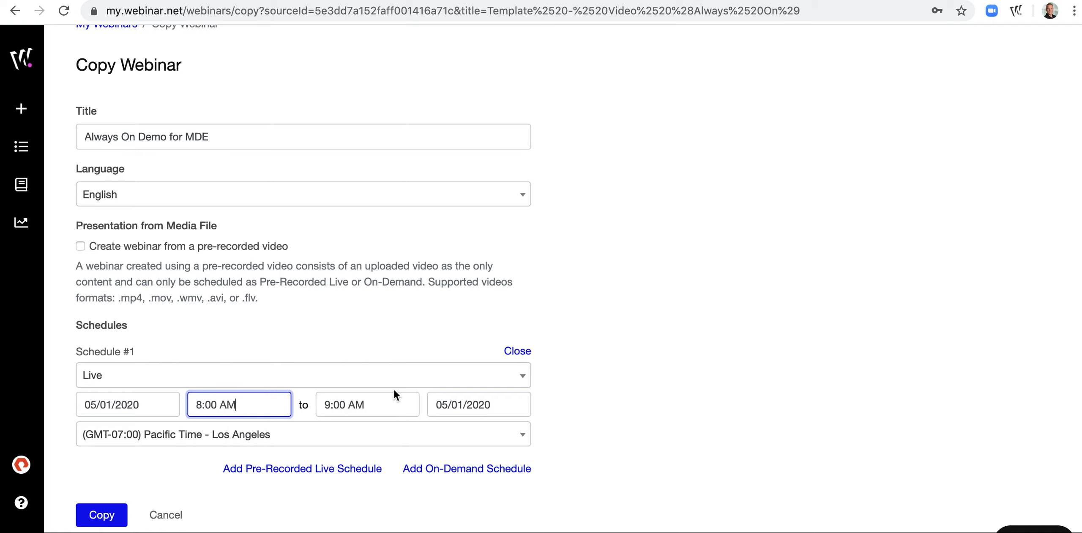
pyautogui.click(388, 439)
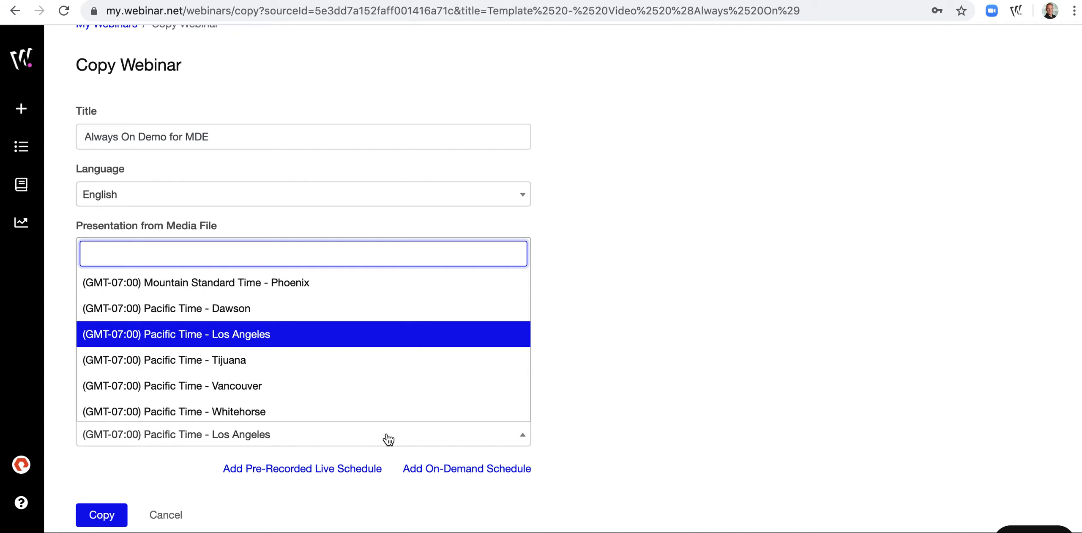
pyautogui.click(385, 334)
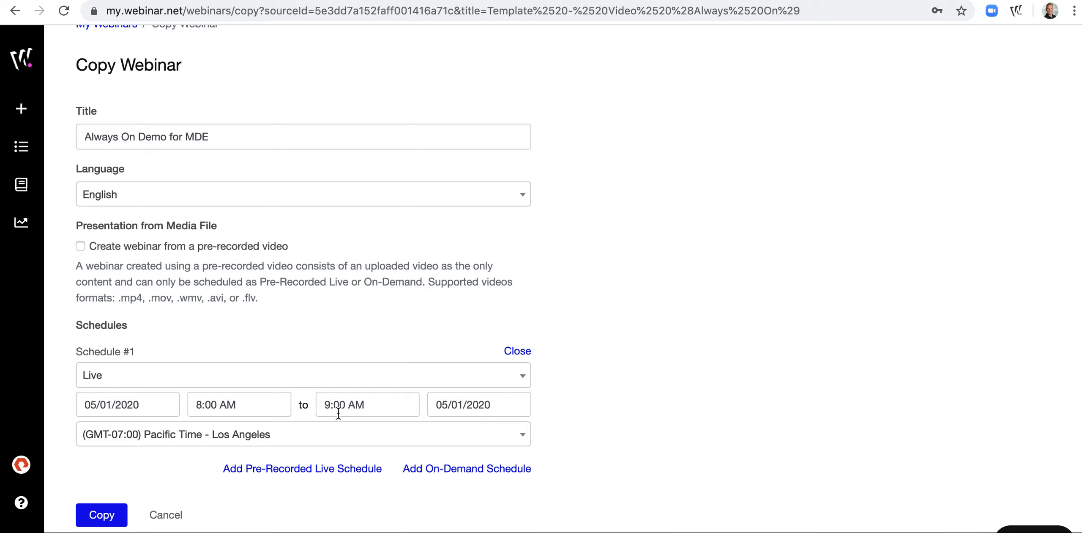
# - Add an On-Demand schedule as Schedule #2 and set its start date to 05/01/2020
pyautogui.click(437, 468)
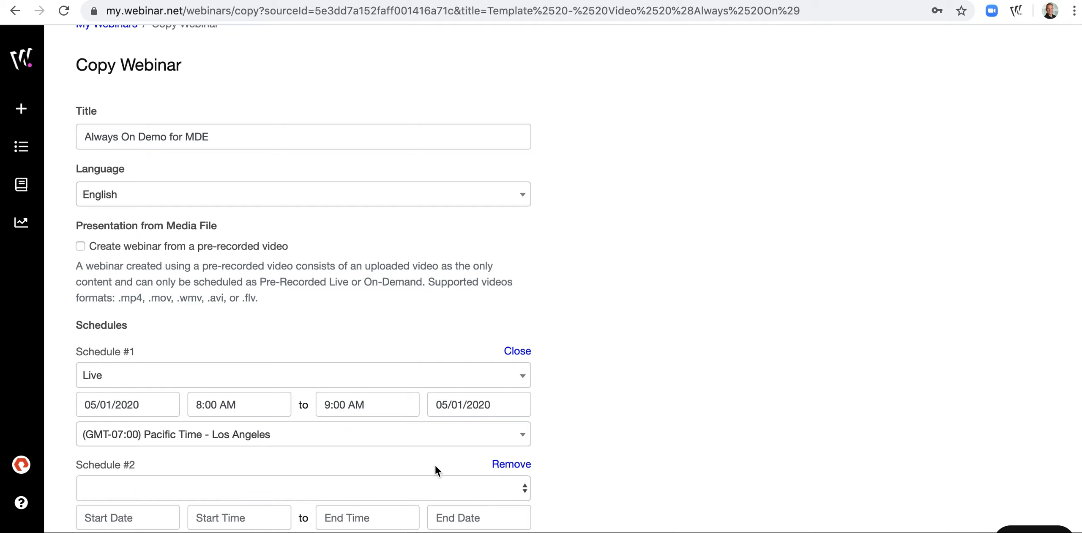
pyautogui.scroll(-3, 436, 470)
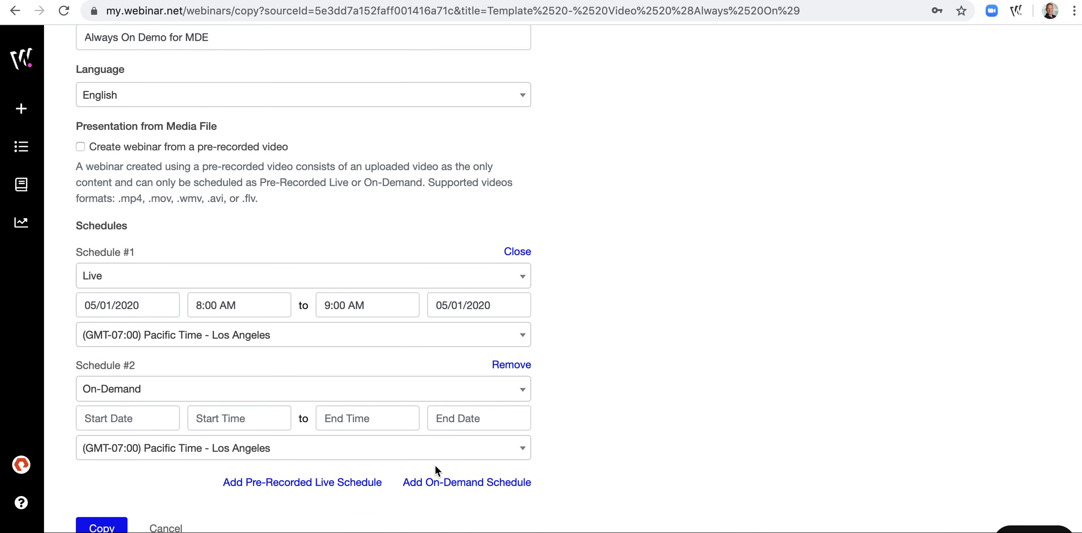
pyautogui.click(145, 415)
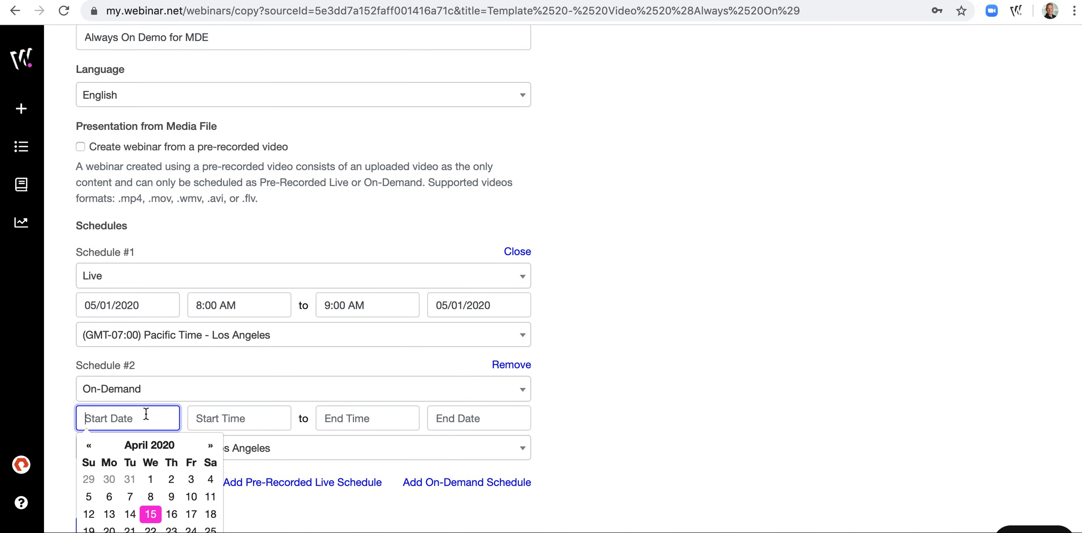
pyautogui.click(209, 448)
pyautogui.click(191, 479)
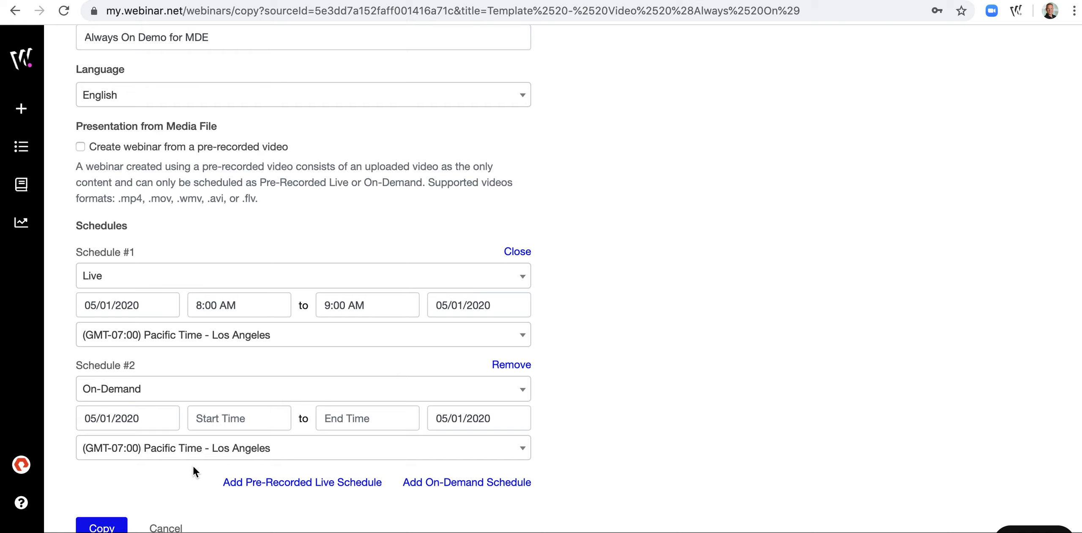
# - Set the On-Demand schedule's start time to 9:30 AM
pyautogui.click(230, 418)
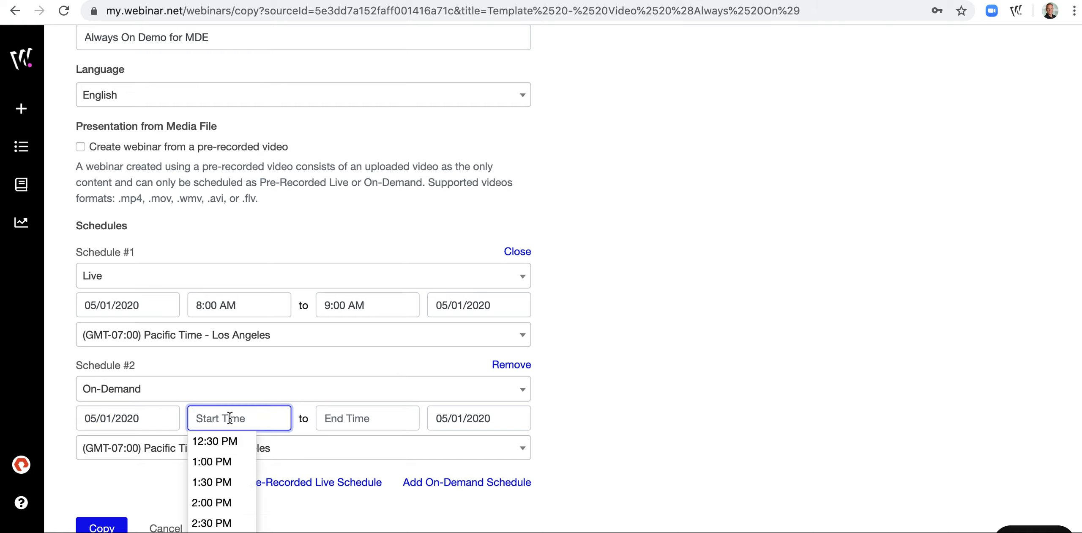
pyautogui.scroll(-1, 231, 467)
pyautogui.scroll(4, 231, 466)
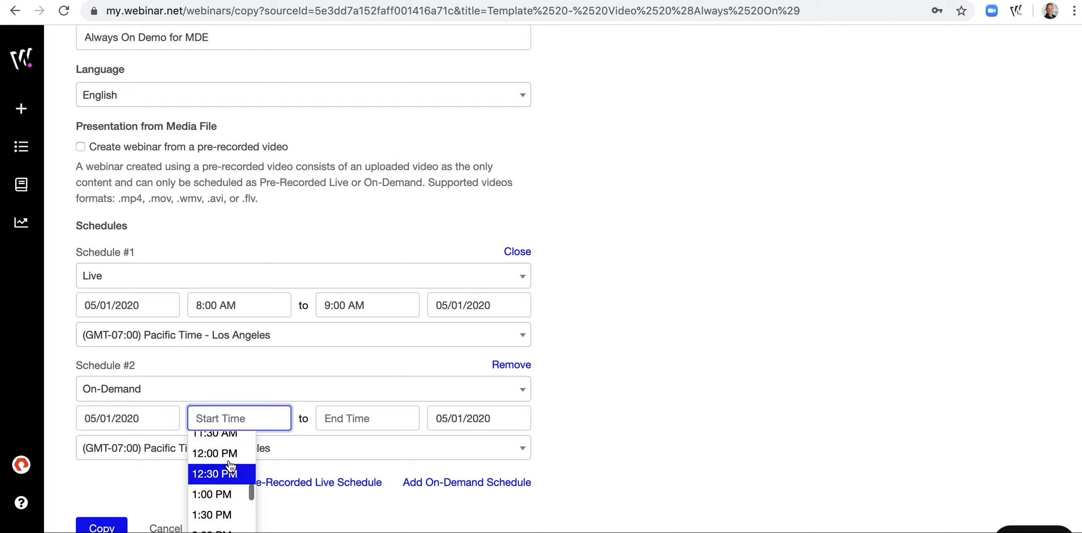
pyautogui.scroll(1, 231, 467)
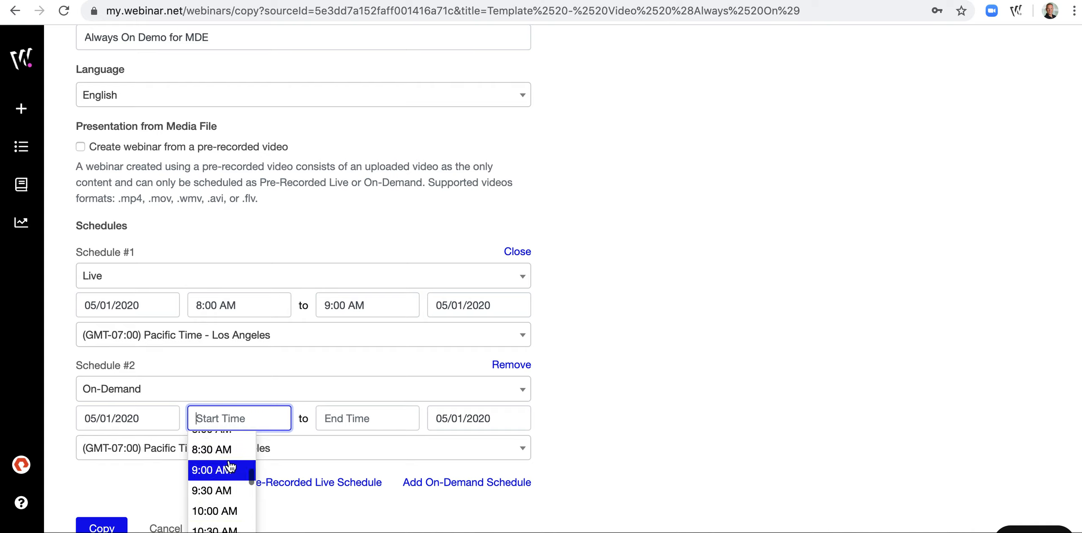
pyautogui.click(229, 489)
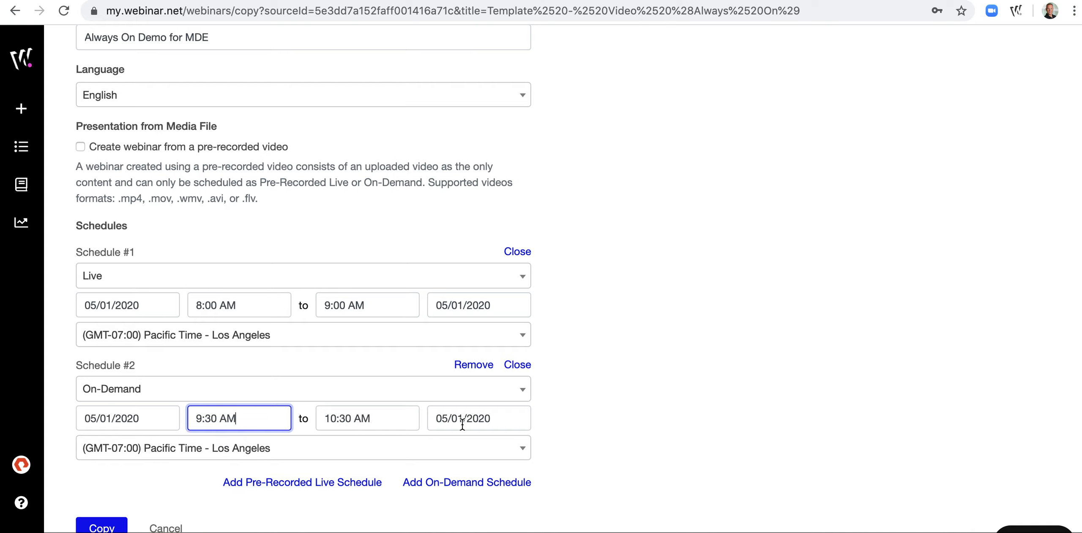
# - Set the On-Demand schedule's end date to 12/25/2020
pyautogui.click(489, 418)
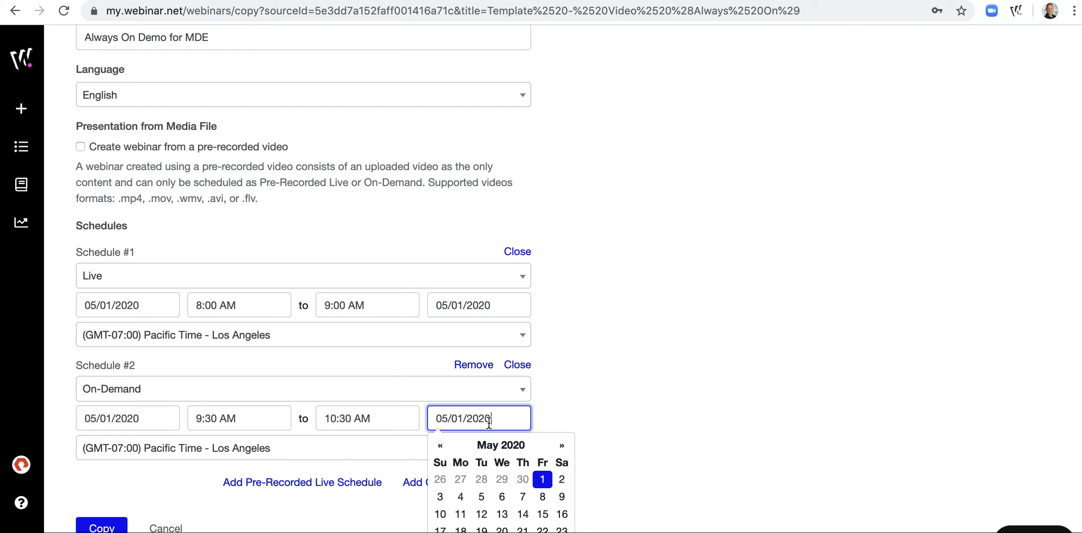
pyautogui.click(562, 445)
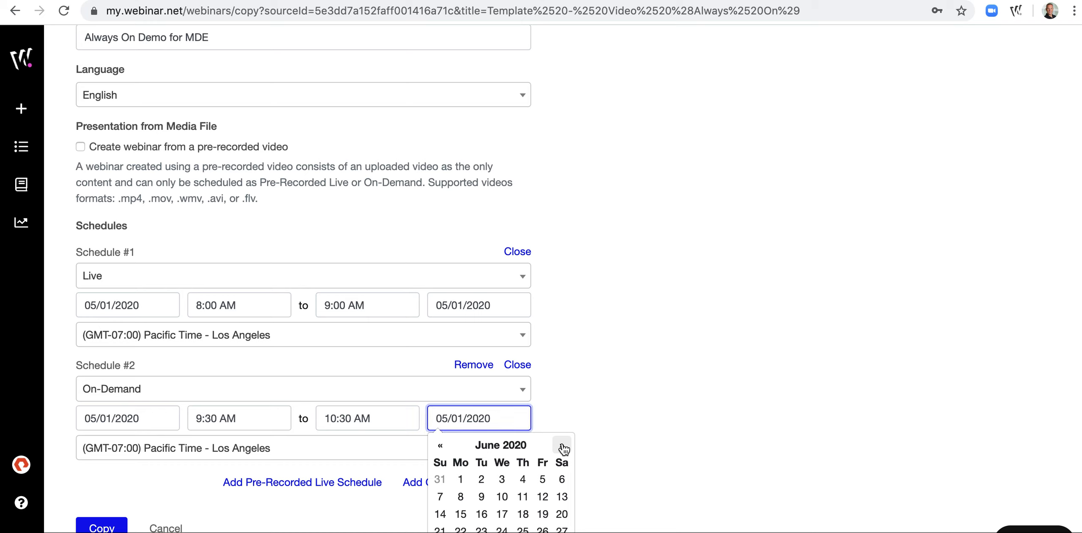
pyautogui.click(563, 445)
pyautogui.click(563, 446)
pyautogui.click(563, 446)
pyautogui.click(562, 446)
pyautogui.click(562, 446)
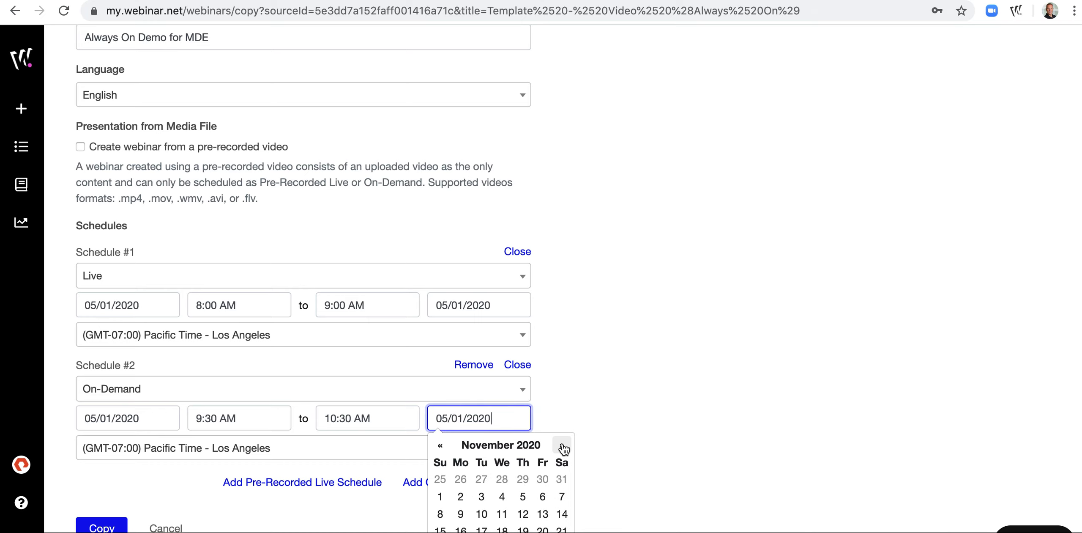
pyautogui.click(563, 446)
pyautogui.scroll(-1, 563, 448)
pyautogui.scroll(1, 563, 448)
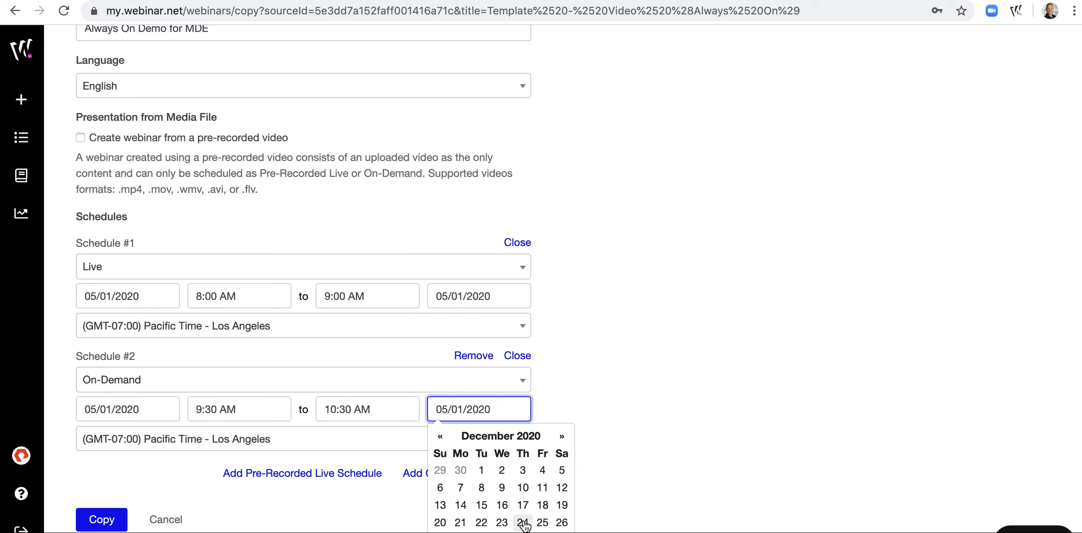
pyautogui.click(542, 522)
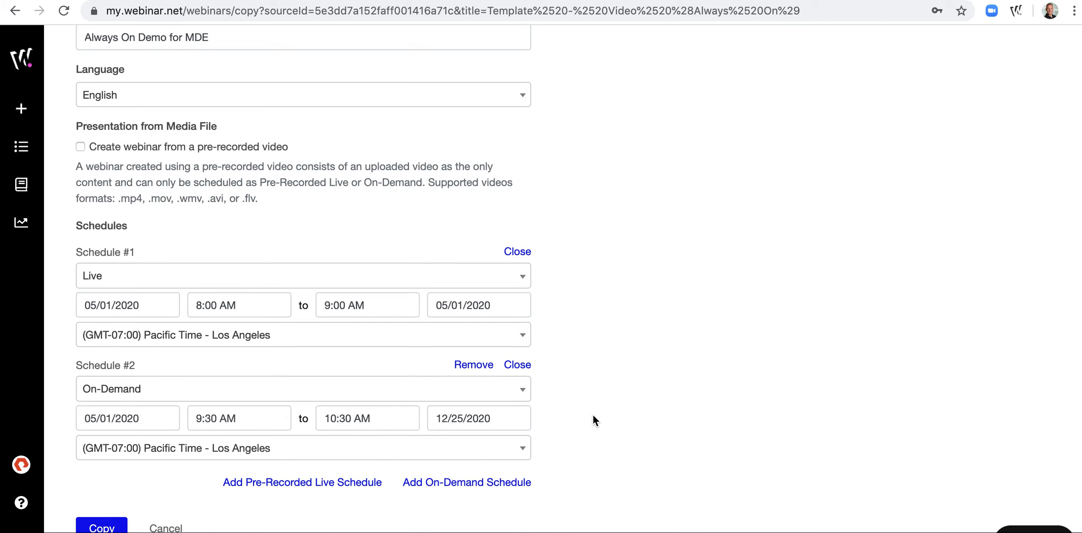
# - Review the title and both schedules, and create the webinar copy
pyautogui.scroll(-1, 593, 416)
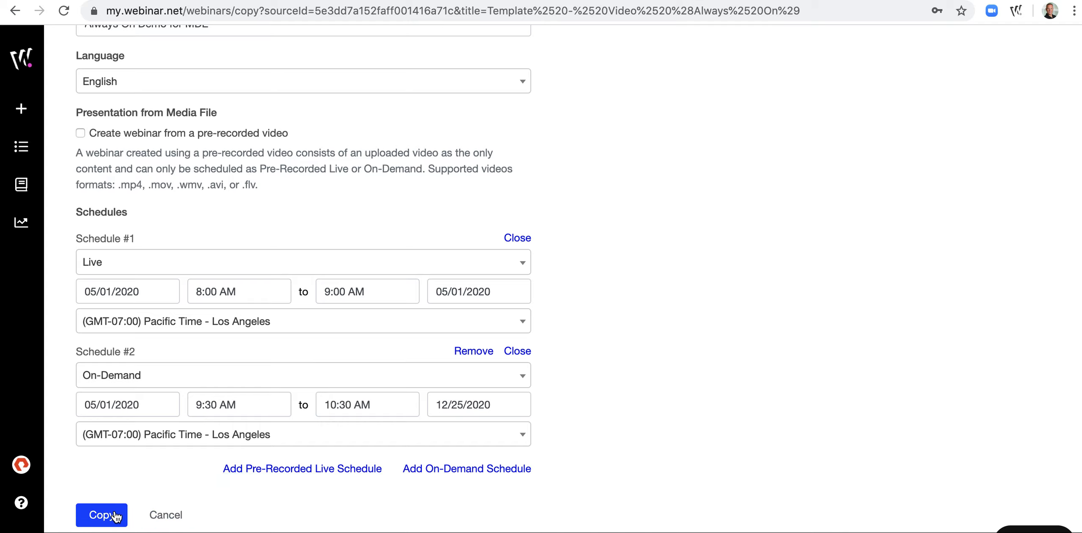
pyautogui.scroll(5, 115, 515)
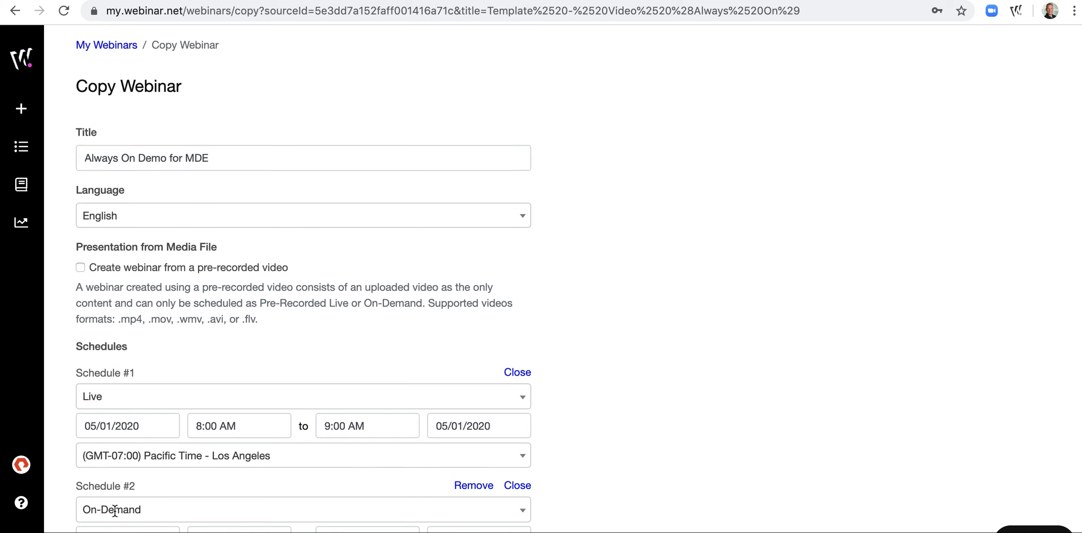
pyautogui.scroll(-3, 115, 510)
pyautogui.scroll(-1, 115, 510)
pyautogui.click(111, 516)
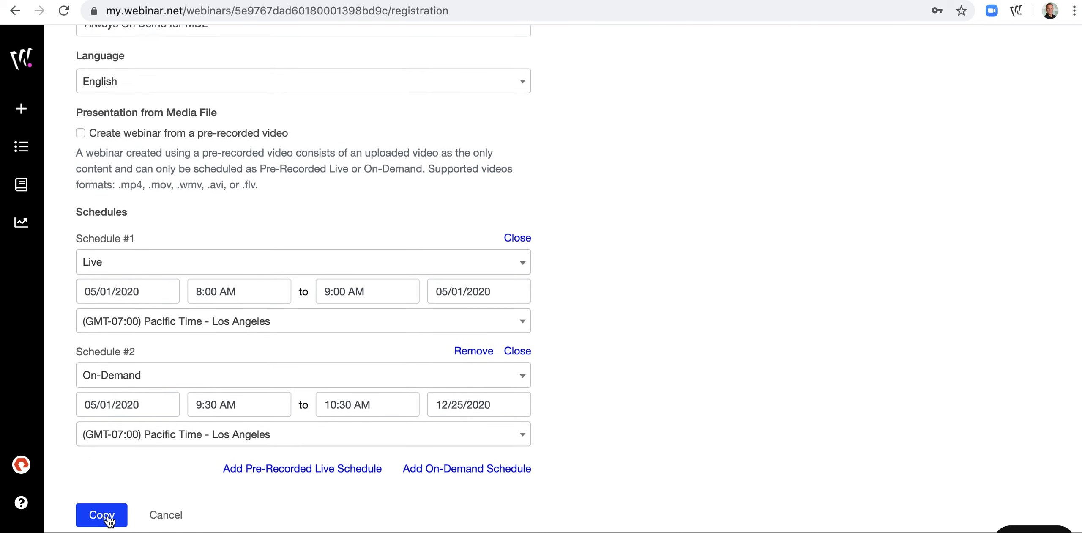